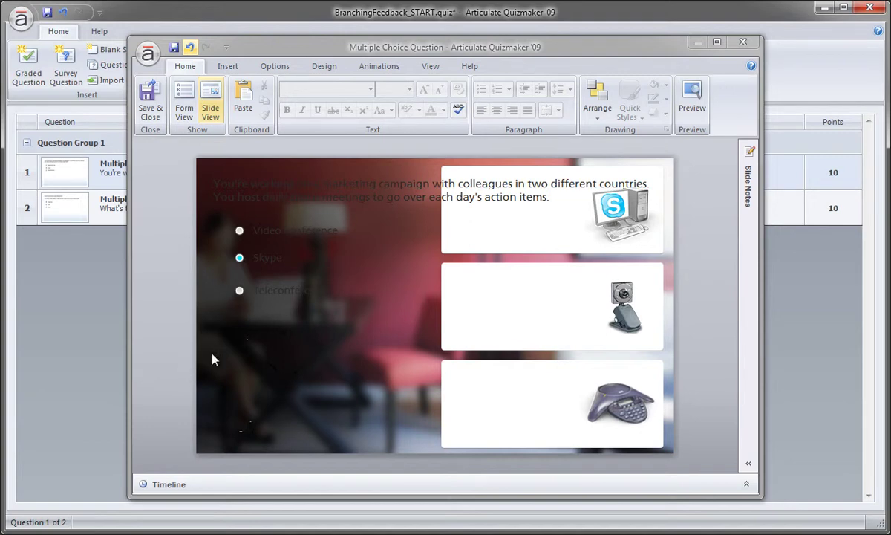
- Check the placement of the Video conference, Teleconference and Skype choices against the picture boxes
click(277, 230)
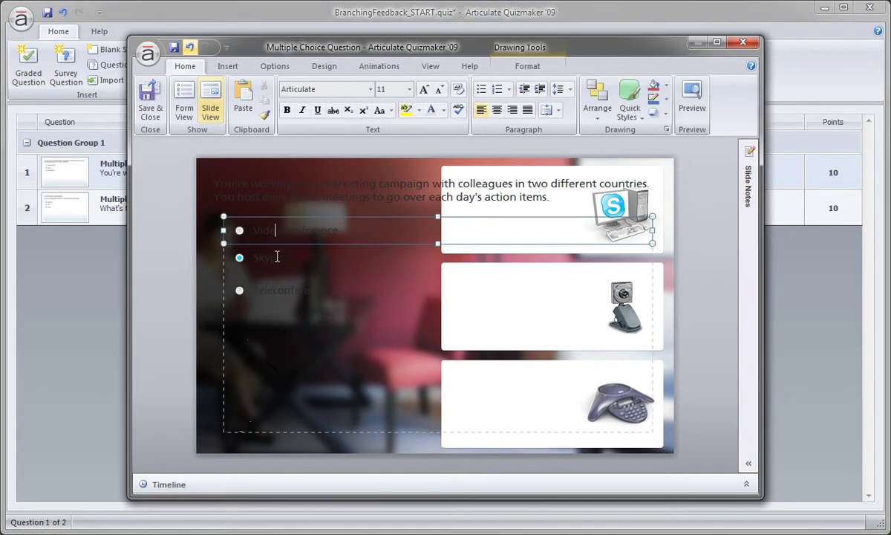
click(279, 288)
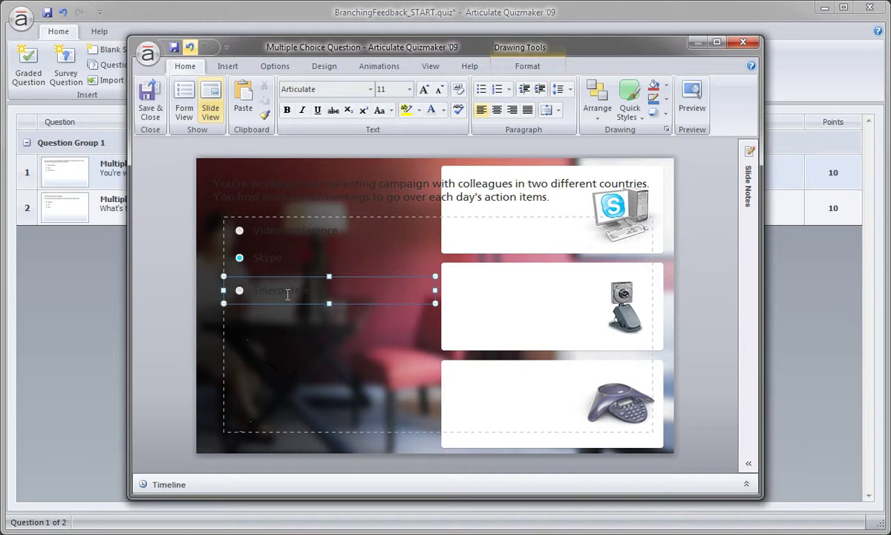
click(461, 298)
click(468, 229)
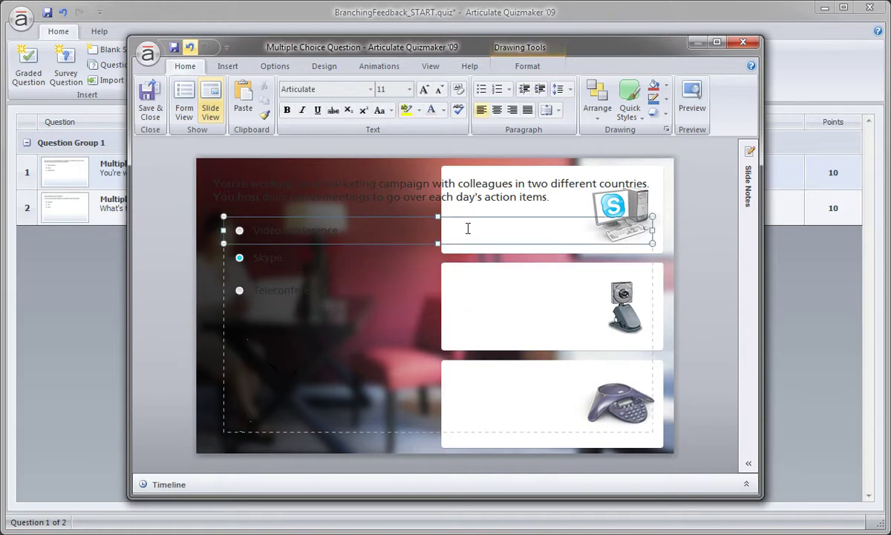
click(650, 189)
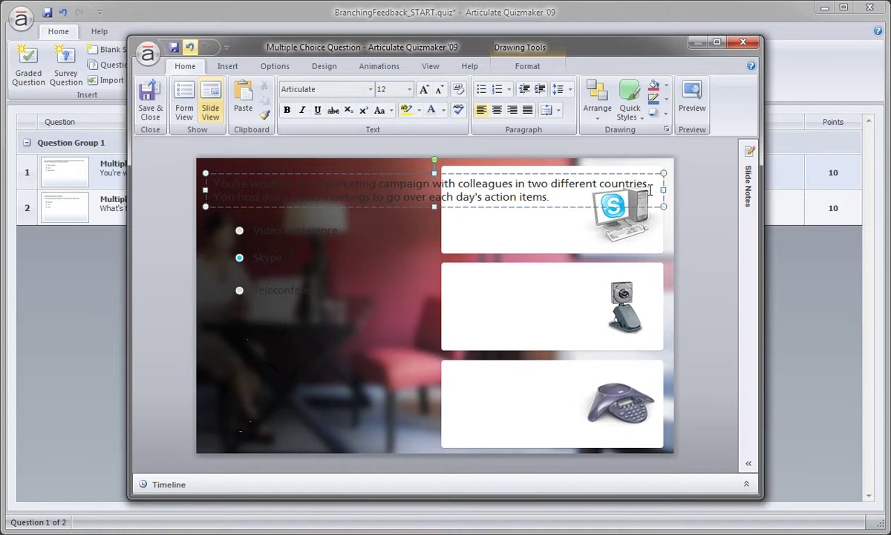
click(367, 297)
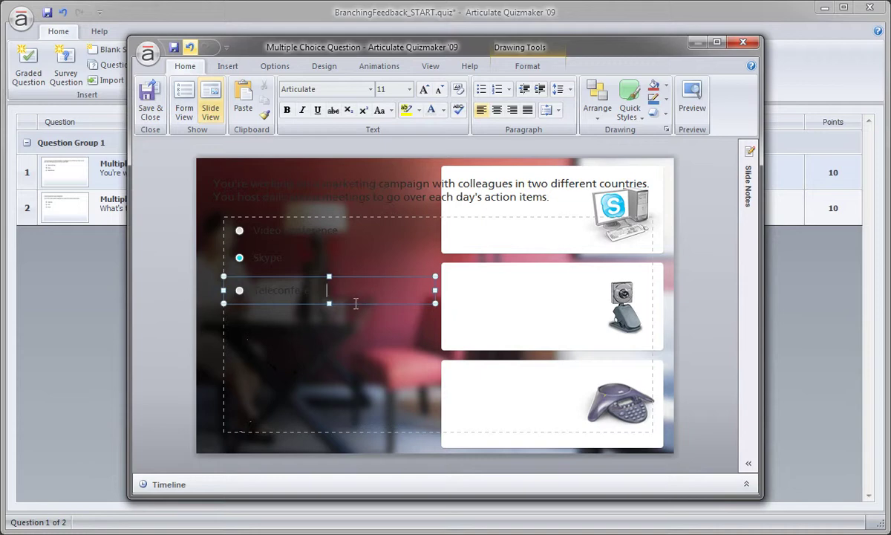
click(289, 263)
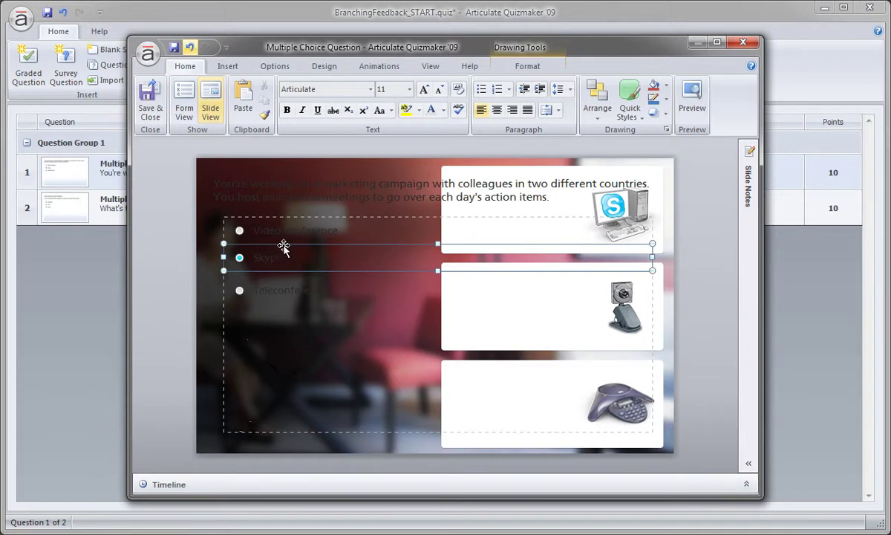
click(283, 231)
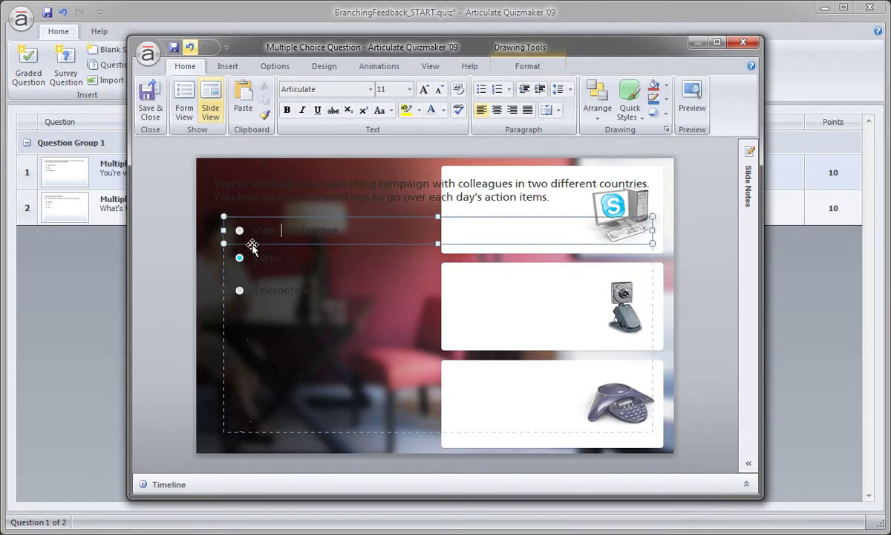
click(251, 245)
click(279, 288)
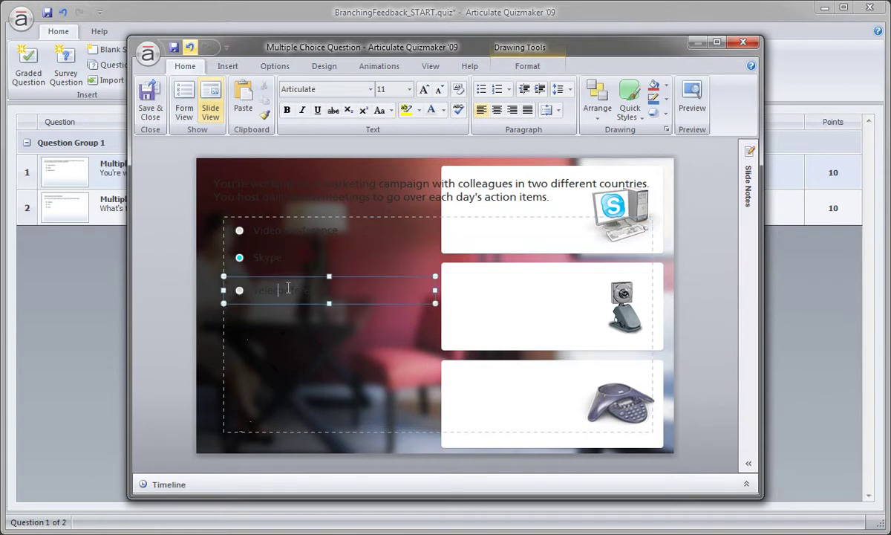
click(490, 298)
click(311, 250)
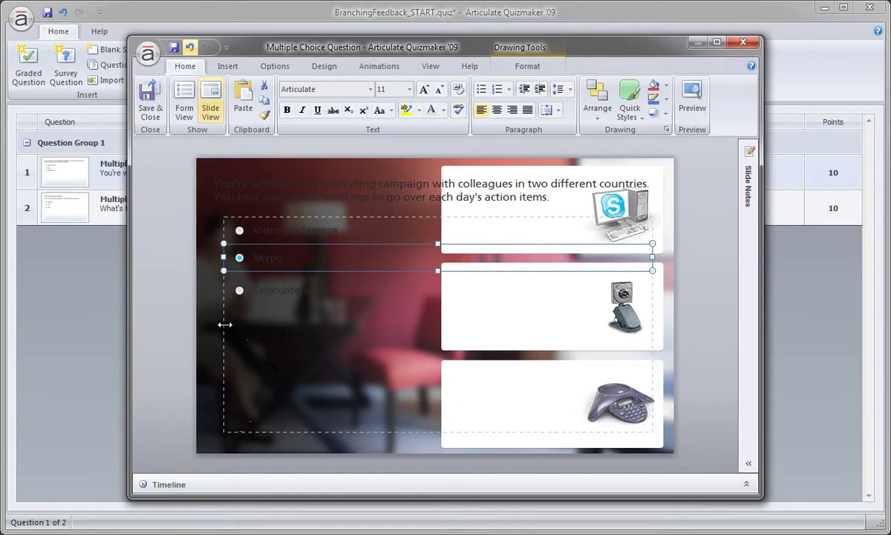
- Pull the answer block's left edge onto the picture boxes and widen it to their right edge
click(225, 325)
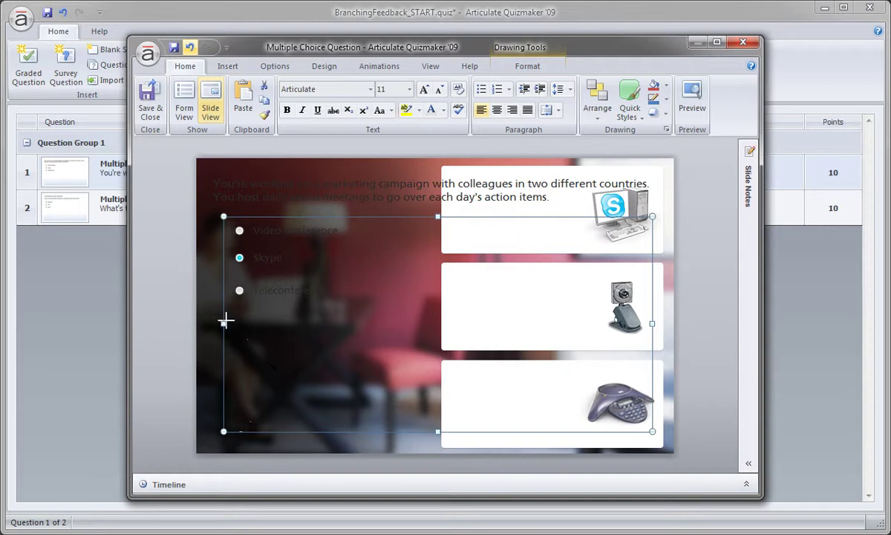
drag(224, 321, 440, 313)
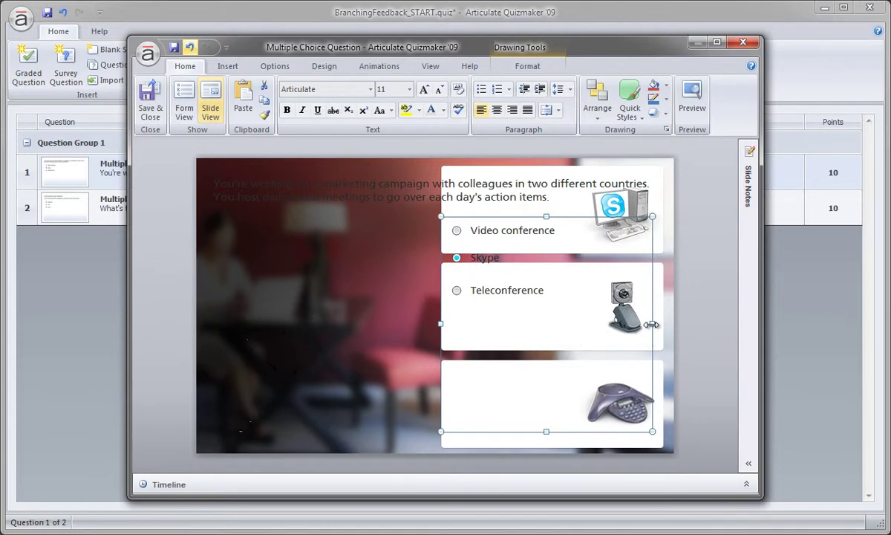
drag(650, 324, 662, 323)
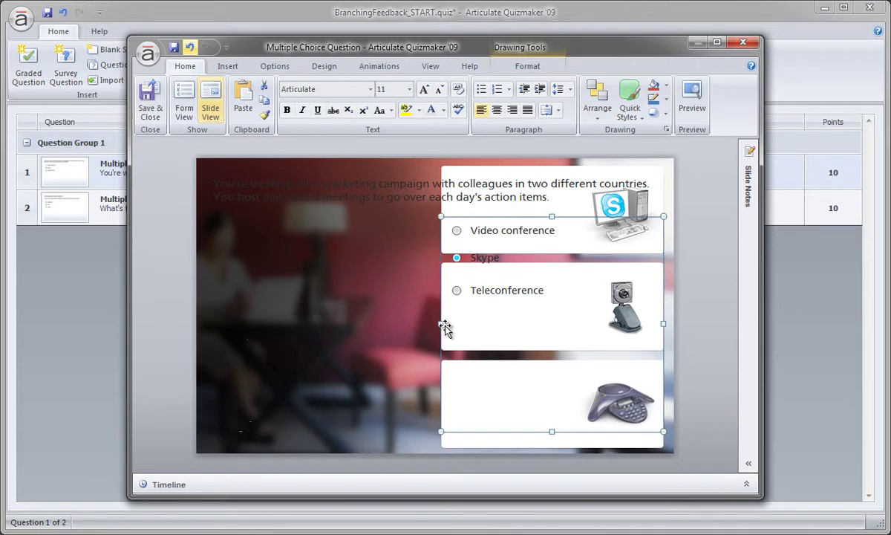
- Nudge the Teleconference choice two steps down into the bottom picture box
click(497, 303)
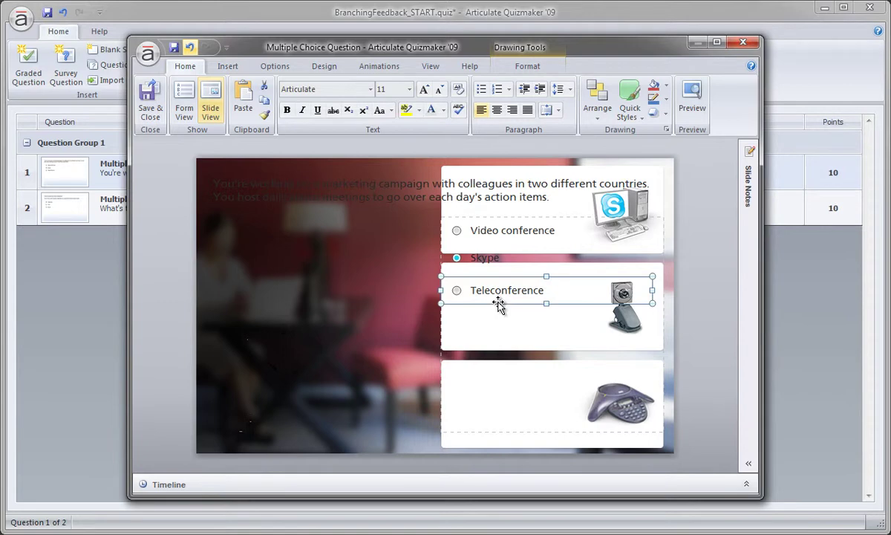
key(Down)
key(Down)
key(Down)
key(Down)
key(Down)
key(Down)
key(Down)
key(Down)
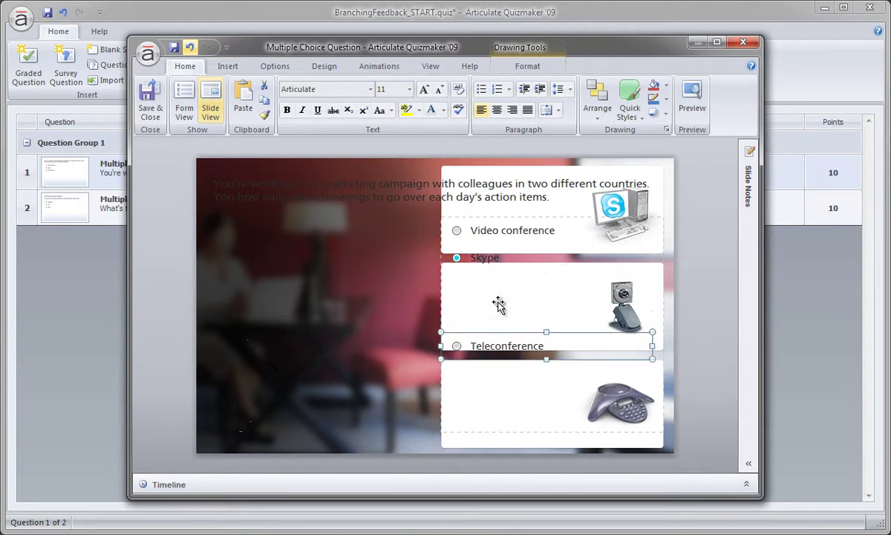
key(Down)
key(Down)
key(Down)
key(Down)
key(Down)
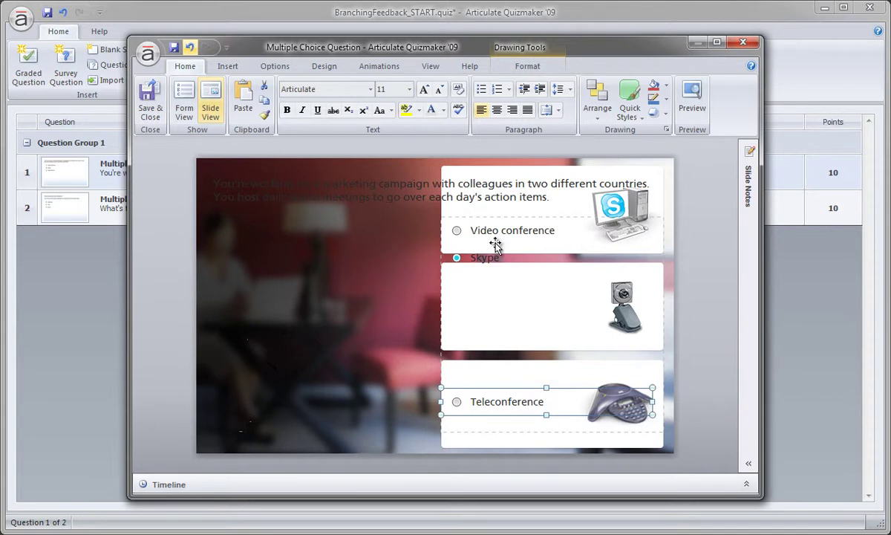
- Select the webcam picture box sitting below the Skype choice
click(492, 220)
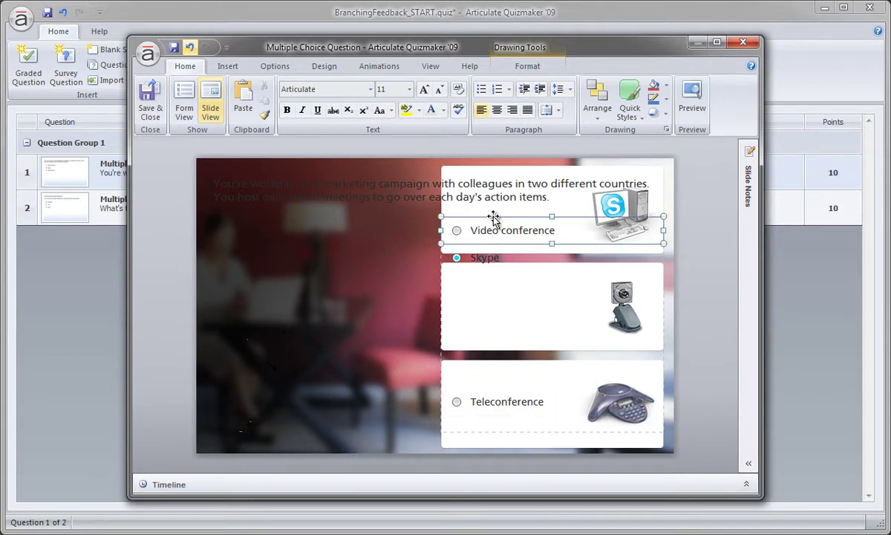
click(483, 254)
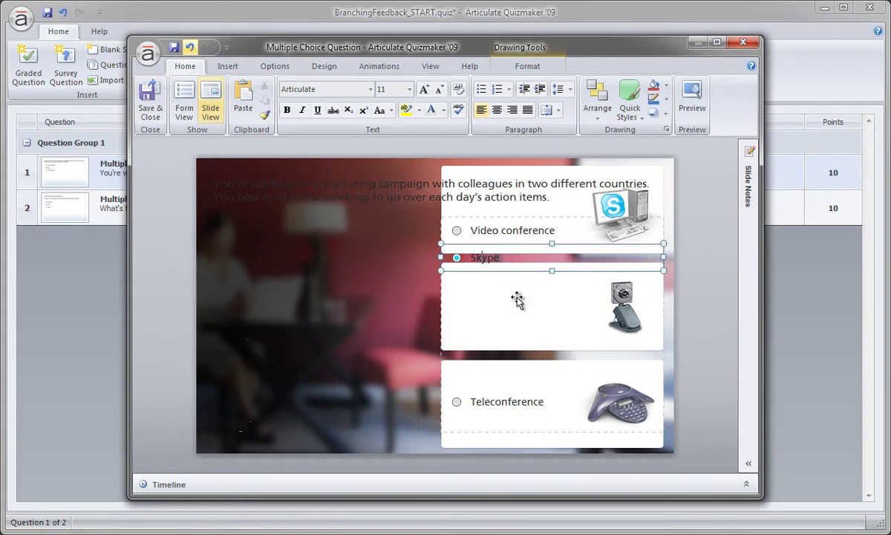
click(564, 307)
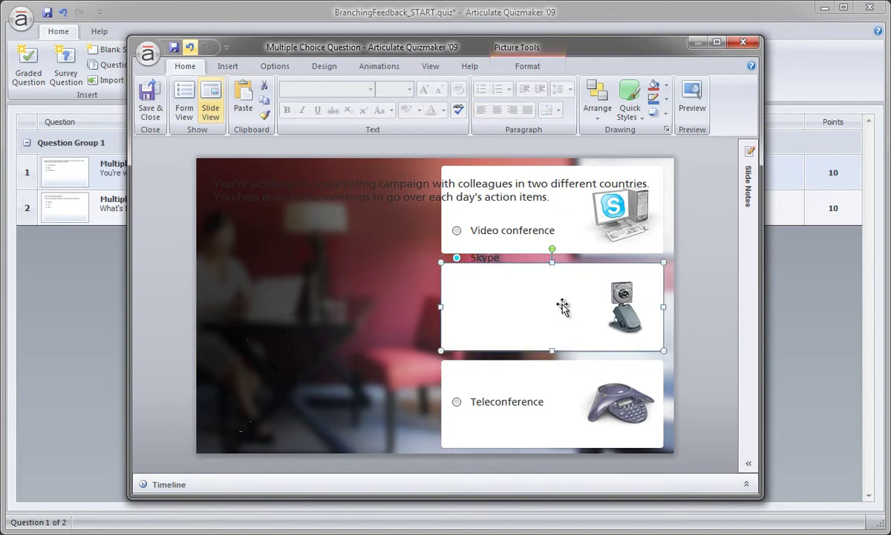
click(495, 260)
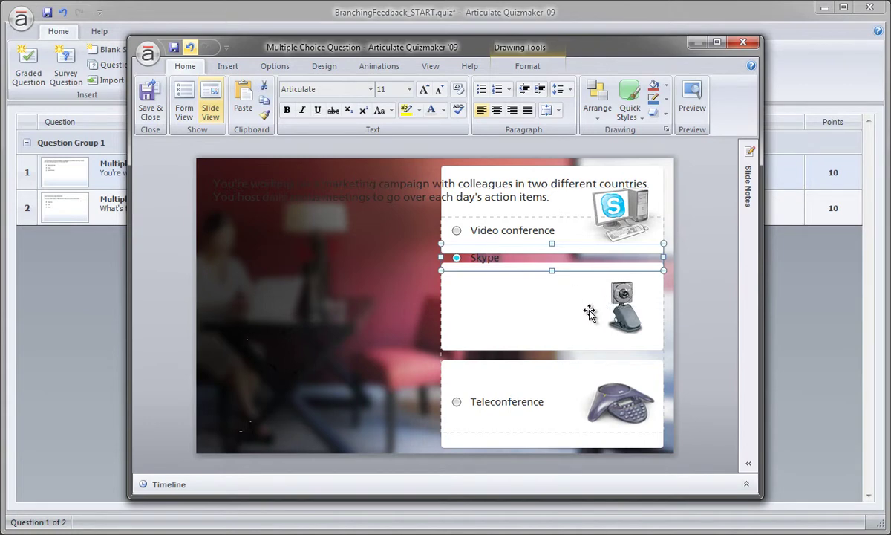
click(509, 290)
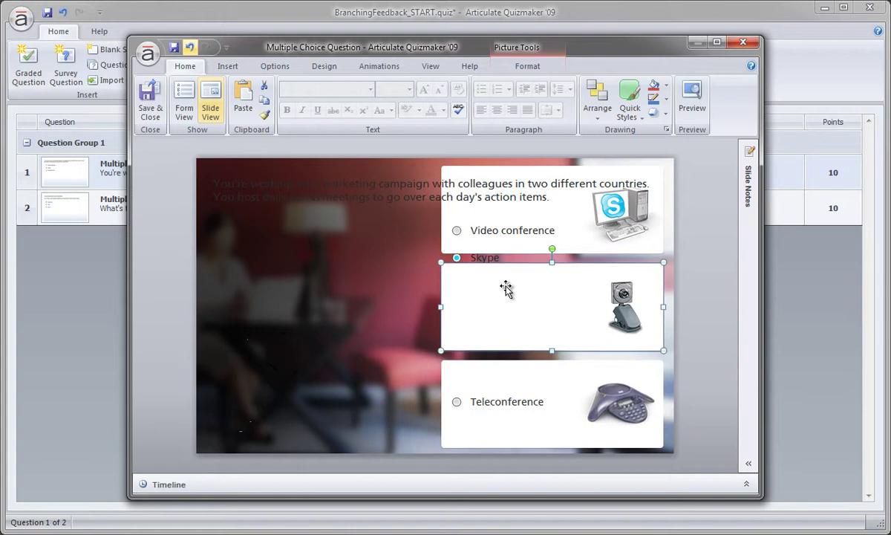
click(469, 288)
click(475, 295)
- Replace the middle box's webcam image with the Skype image from the library
right_click(496, 291)
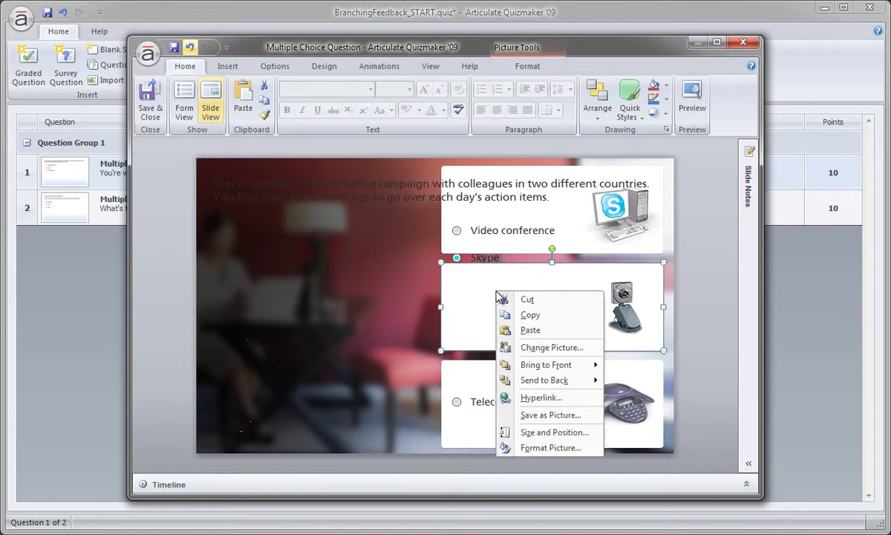
click(570, 348)
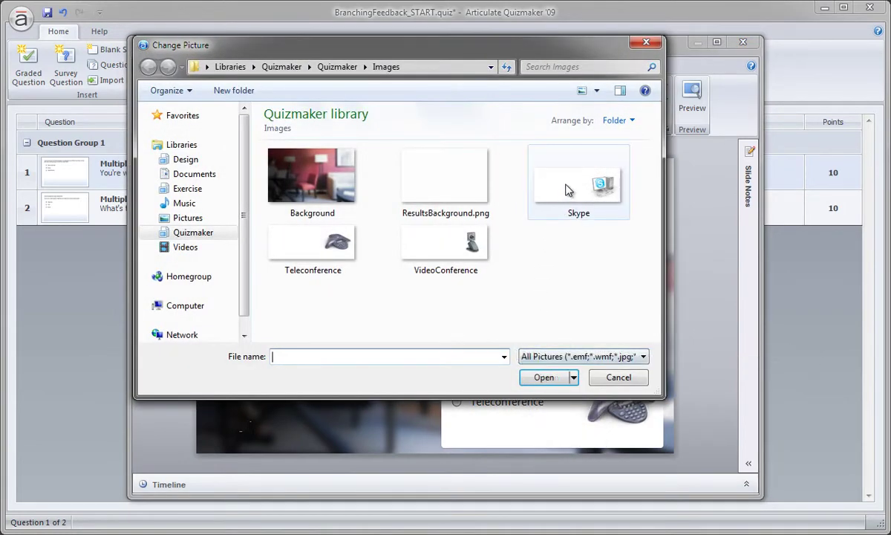
double_click(609, 191)
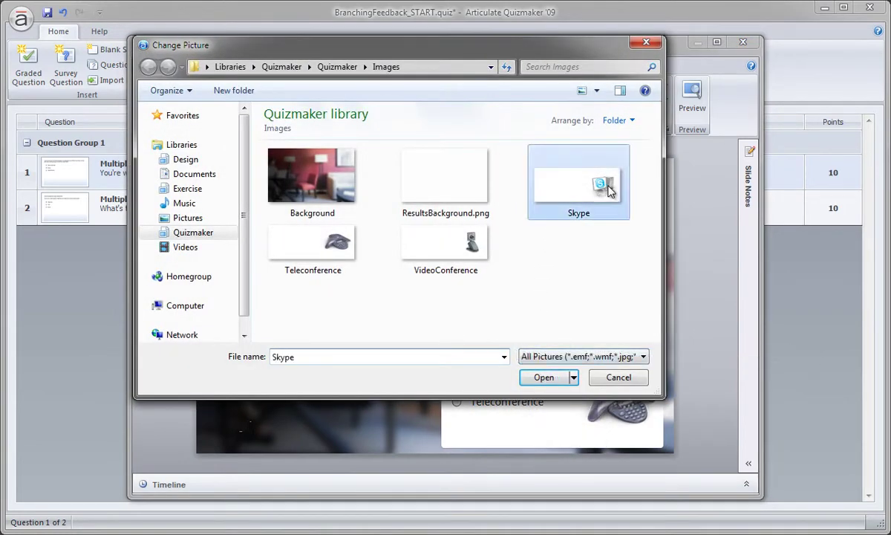
- Start changing the top picture behind the Video conference choice
click(630, 212)
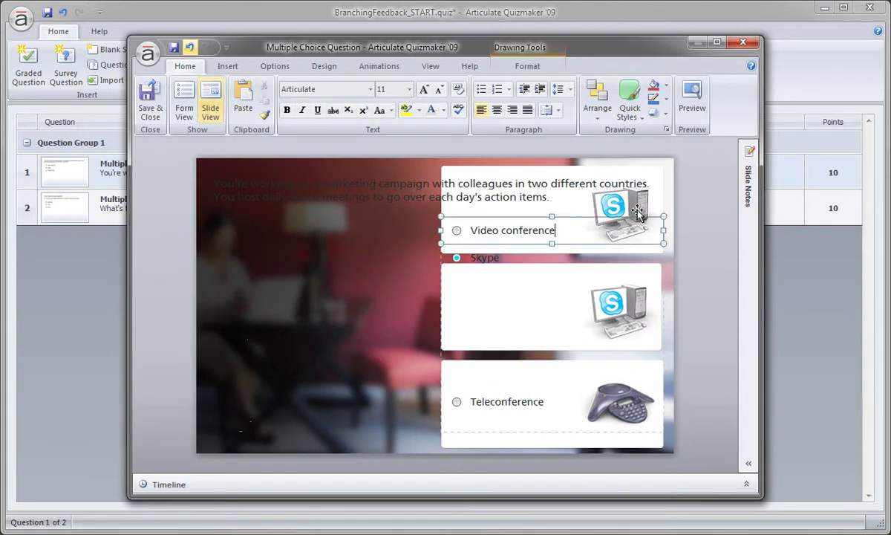
click(660, 205)
click(662, 200)
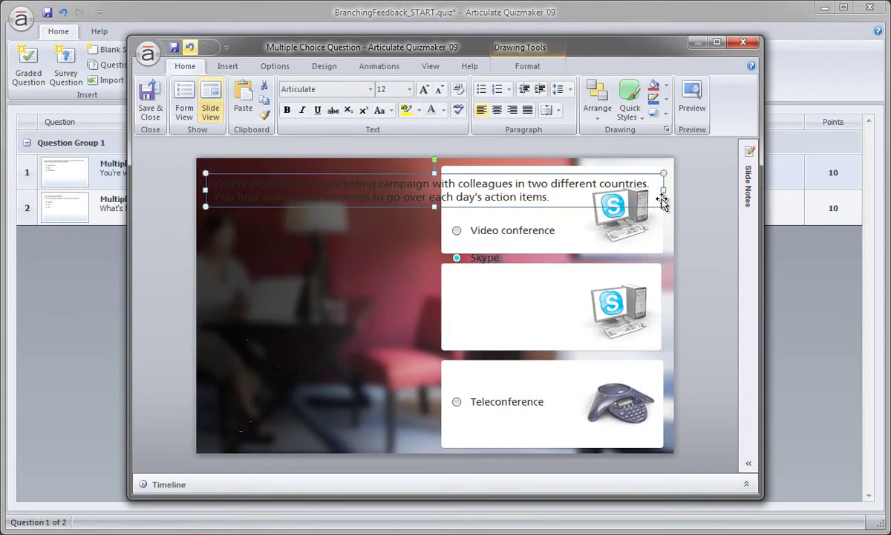
click(442, 242)
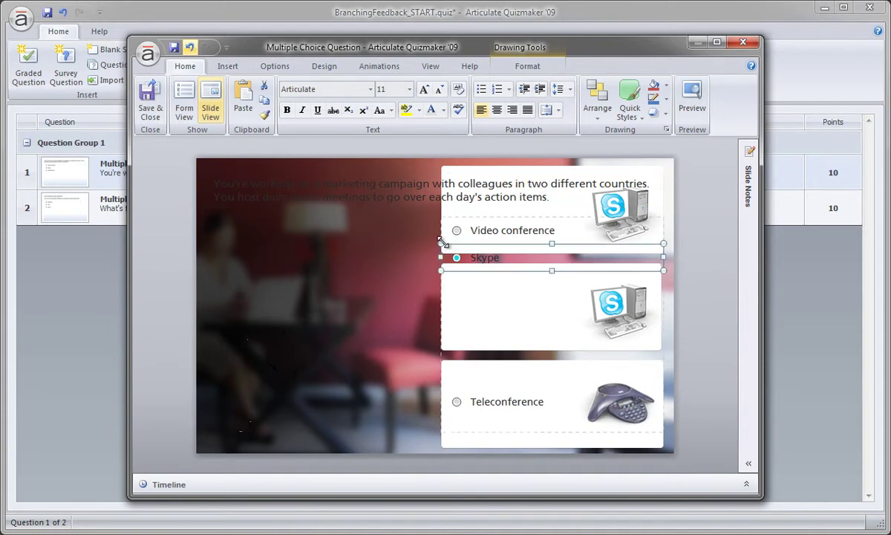
click(448, 169)
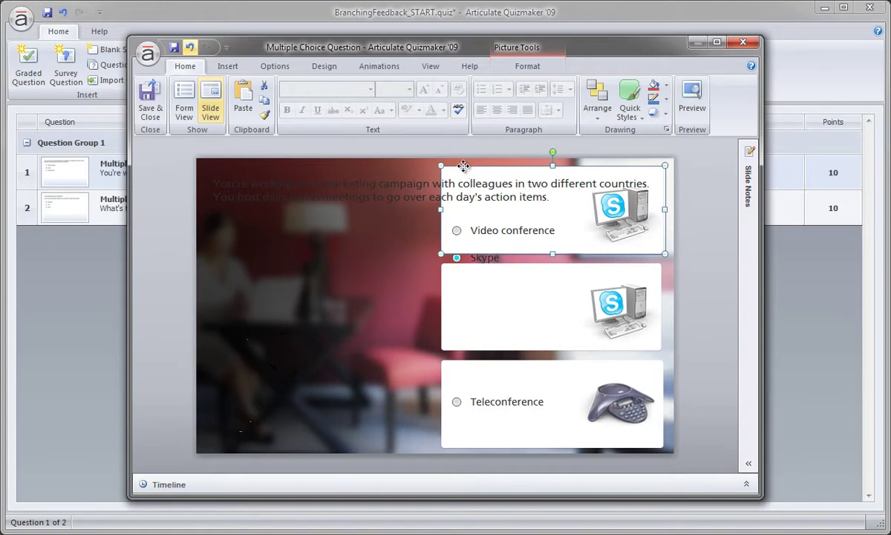
right_click(463, 166)
click(509, 224)
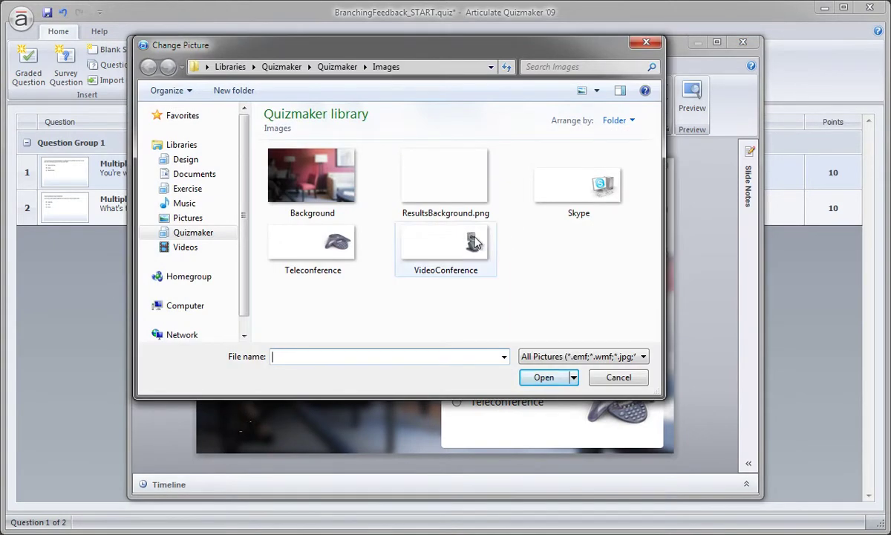
- Put the webcam image in the top picture box and nudge Video conference upward
double_click(475, 241)
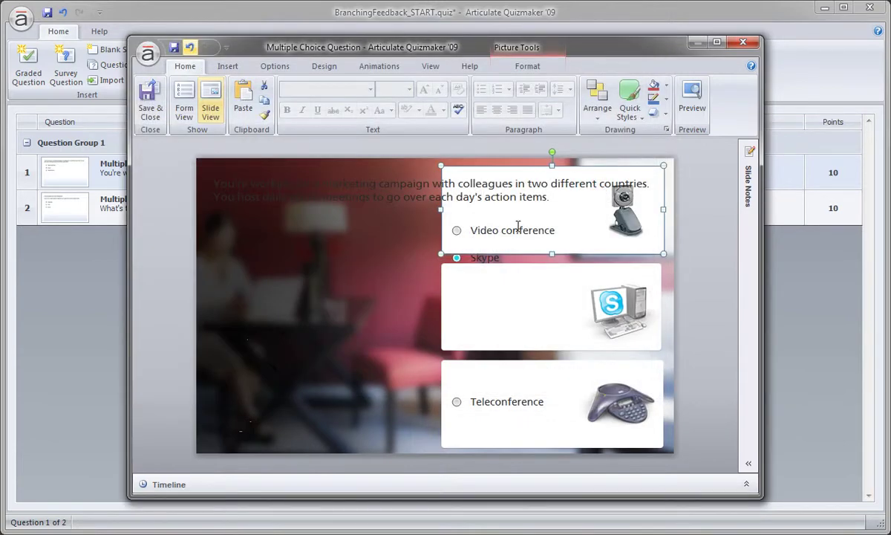
click(517, 225)
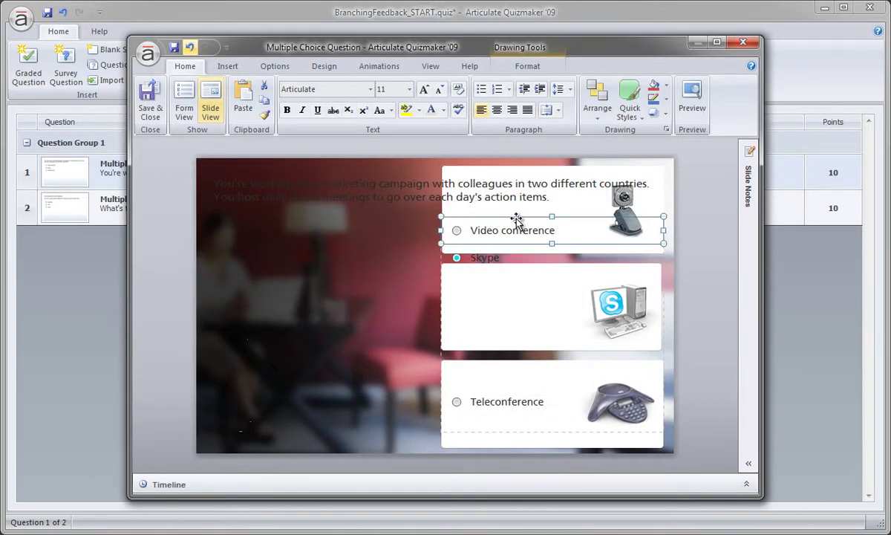
key(Up)
key(Up)
key(Up)
key(Up)
key(Up)
key(Up)
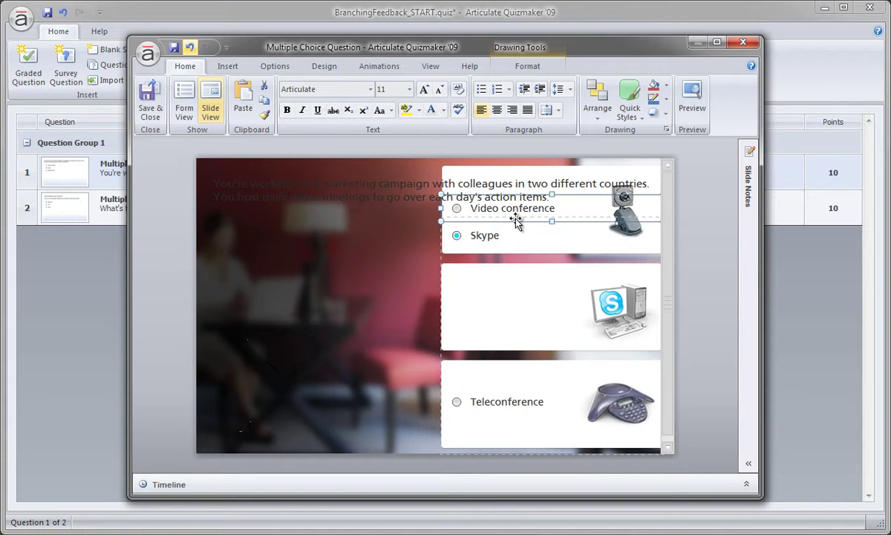
- Nudge the Skype choice two steps down toward its picture
click(496, 235)
key(Down)
key(Down)
key(Down)
key(Down)
key(Down)
key(Down)
key(Down)
key(Down)
key(Down)
key(Down)
key(Down)
key(Down)
key(Down)
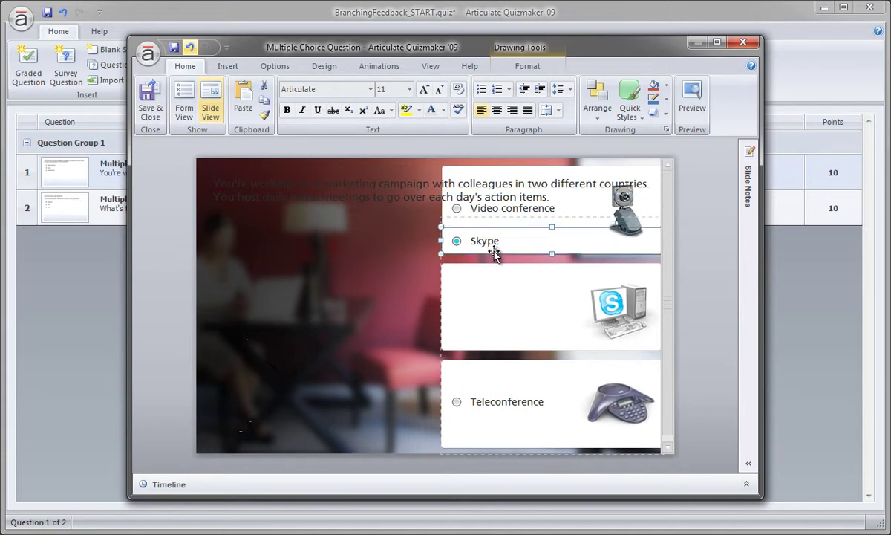
key(Down)
key(Down)
key(Down)
key(Down)
key(Down)
key(Down)
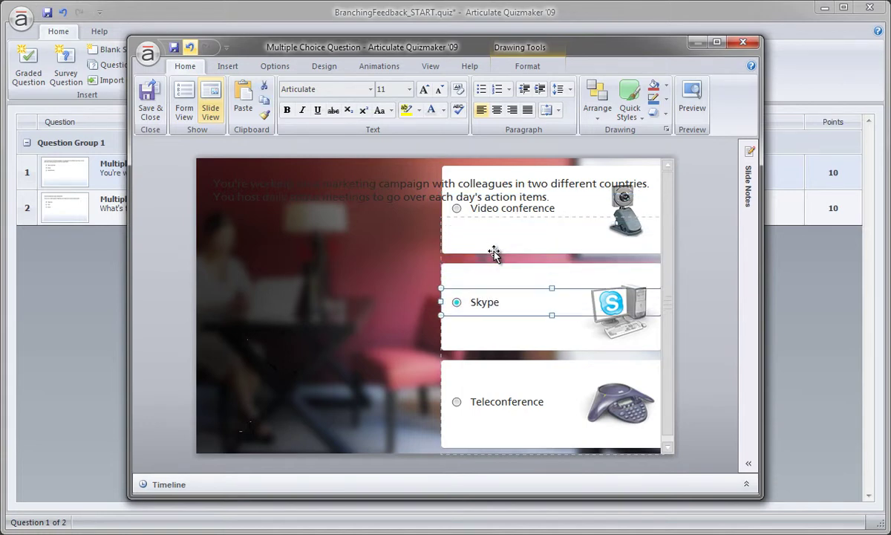
click(493, 216)
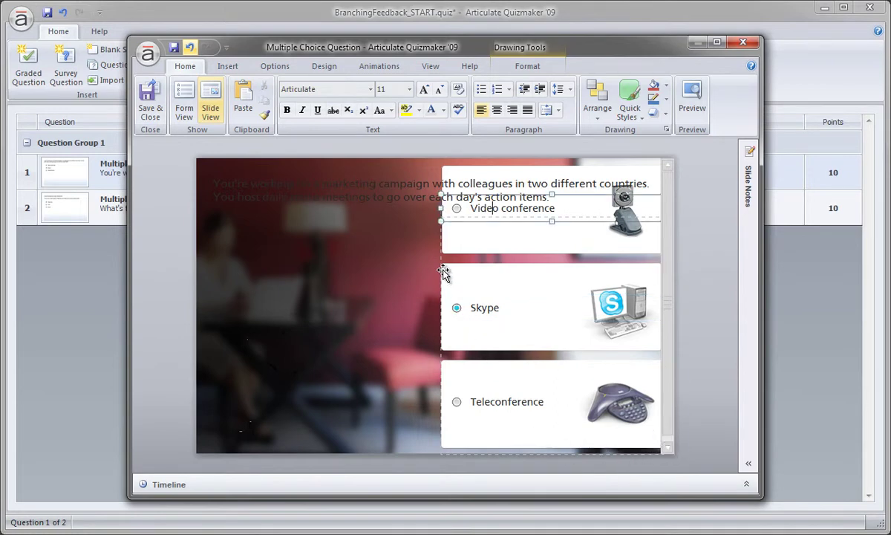
- Shift the answer choices group upward and nudge Teleconference down onto its picture
click(536, 218)
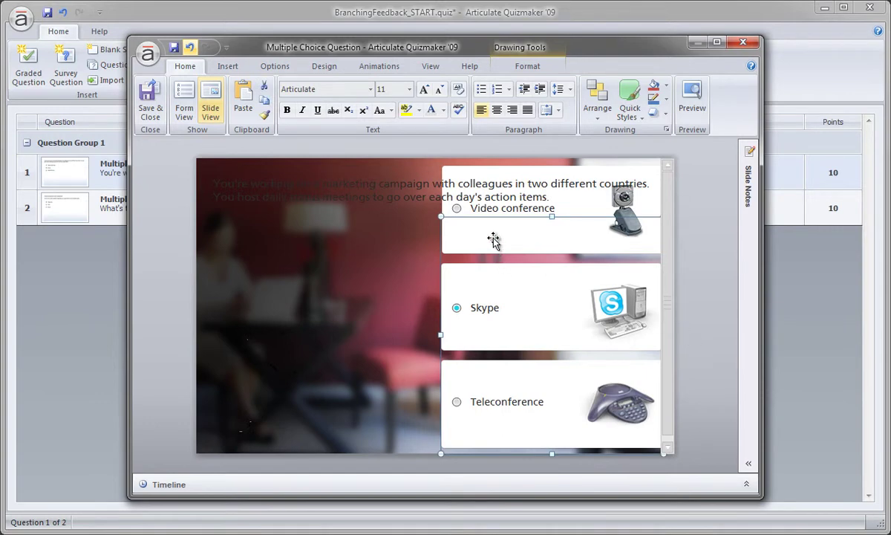
drag(551, 216, 562, 164)
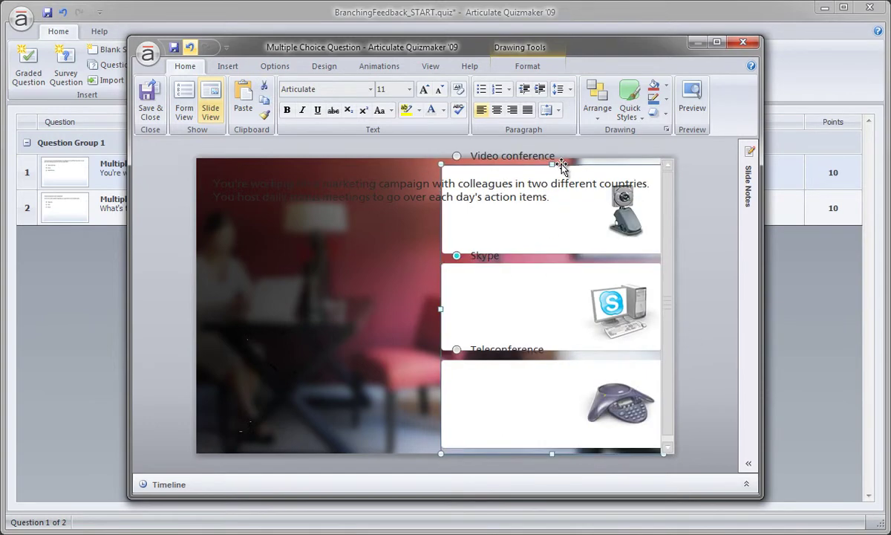
click(483, 264)
click(502, 340)
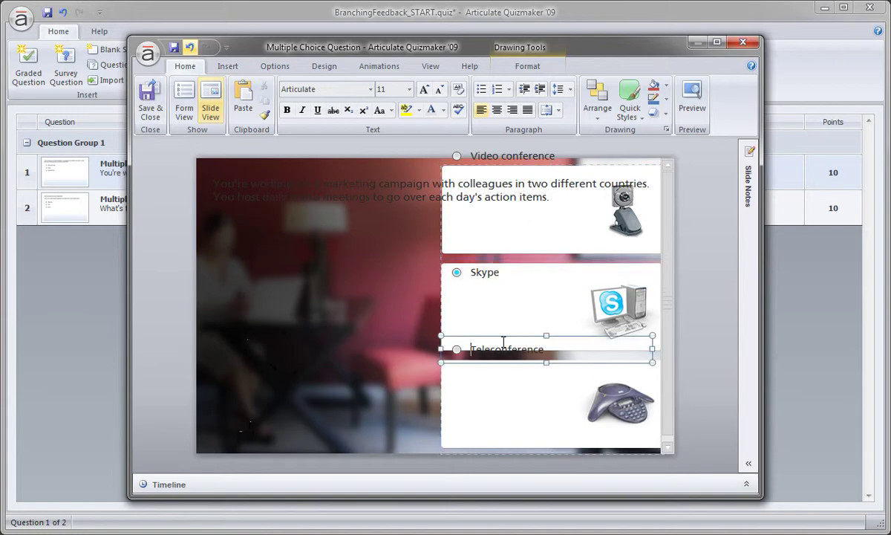
key(Down)
key(Down)
key(Down)
key(Down)
key(Down)
key(Down)
key(Down)
key(Down)
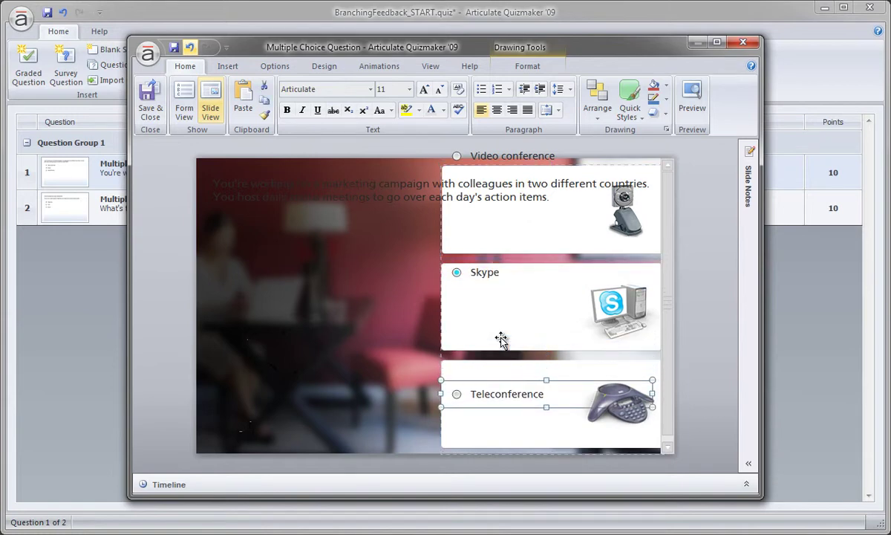
- Nudge the Skype and Video conference rows down onto their pictures, dropping Skype slightly lower
click(494, 295)
click(488, 282)
key(Down)
key(Down)
key(Down)
key(Down)
key(Down)
key(Down)
key(Down)
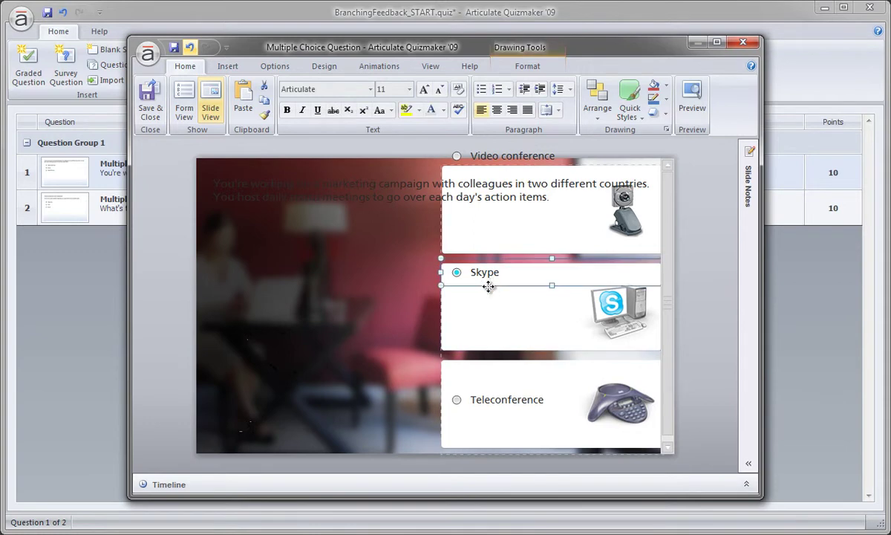
click(505, 170)
key(Down)
key(Down)
key(Down)
key(Down)
key(Down)
key(Down)
key(Down)
key(Down)
key(Down)
key(Down)
key(Down)
key(Down)
key(Down)
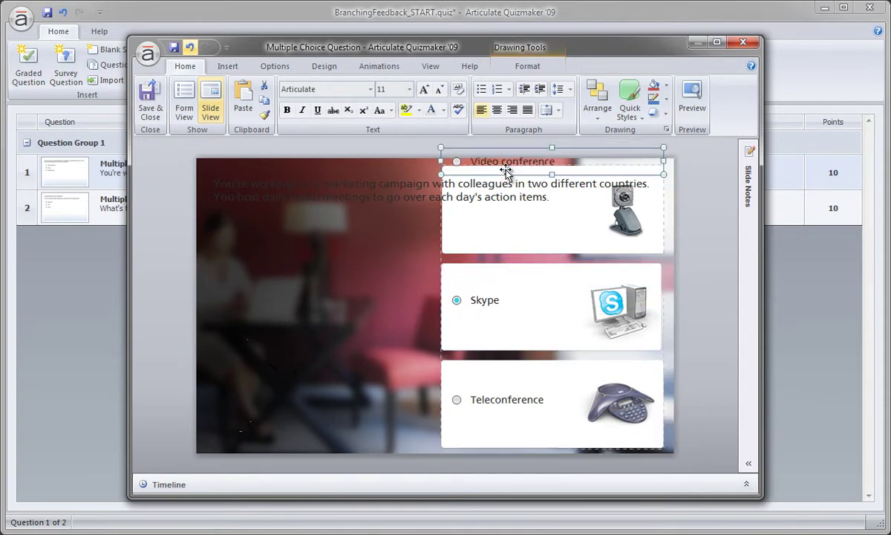
key(Down)
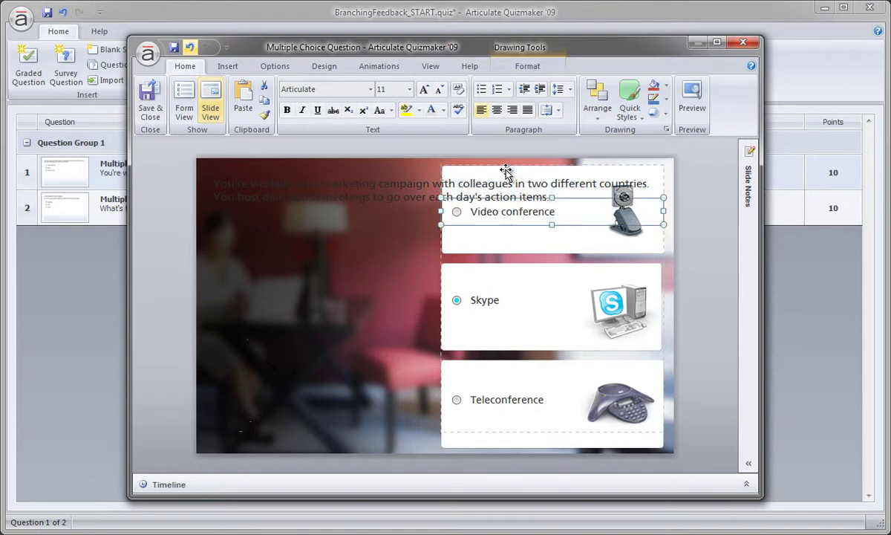
click(663, 272)
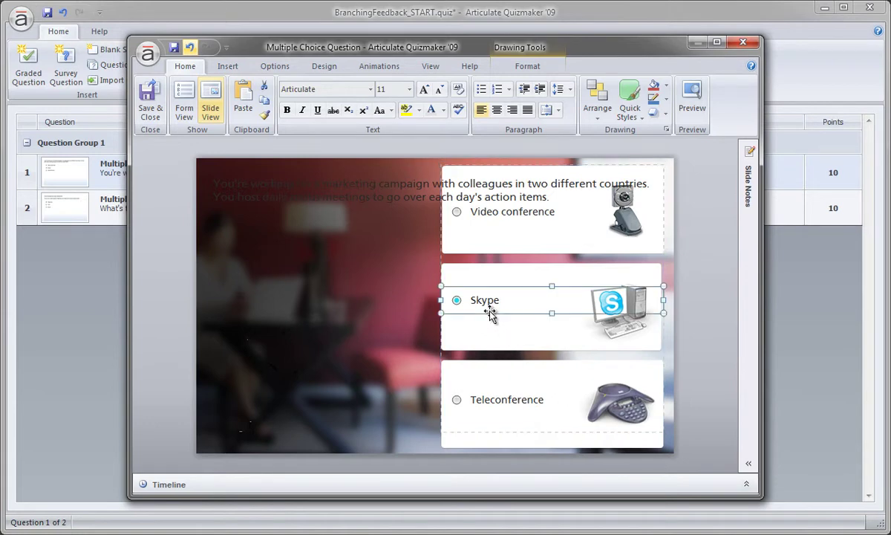
drag(491, 314, 490, 320)
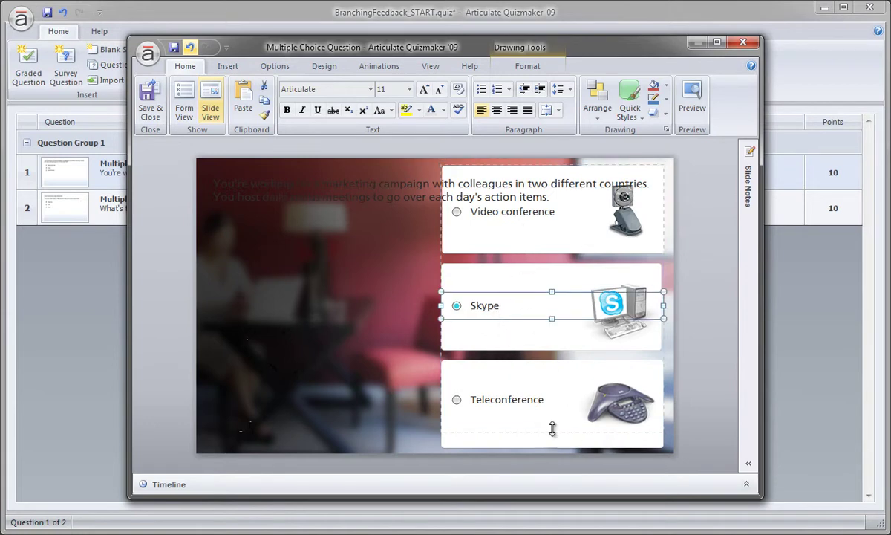
- Drag the scenario text box's right edge left so the text wraps over the photo area
click(383, 195)
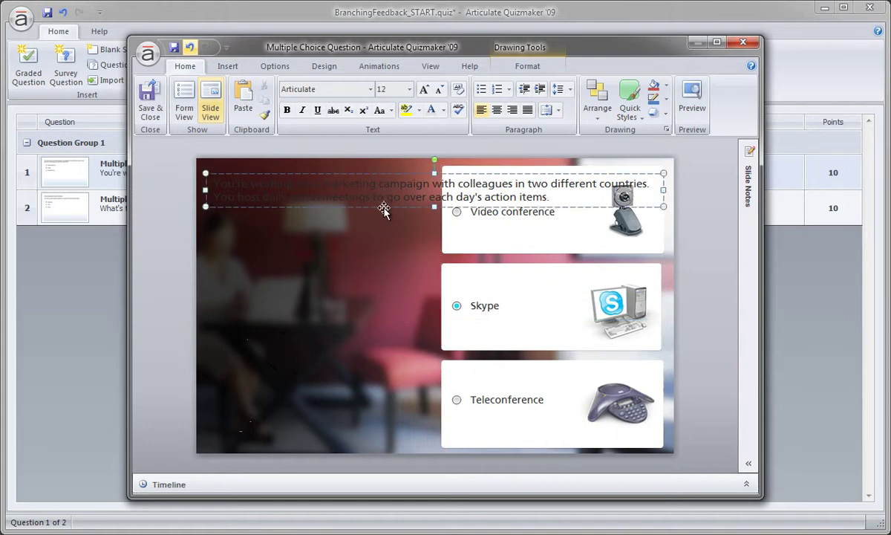
drag(663, 190, 435, 192)
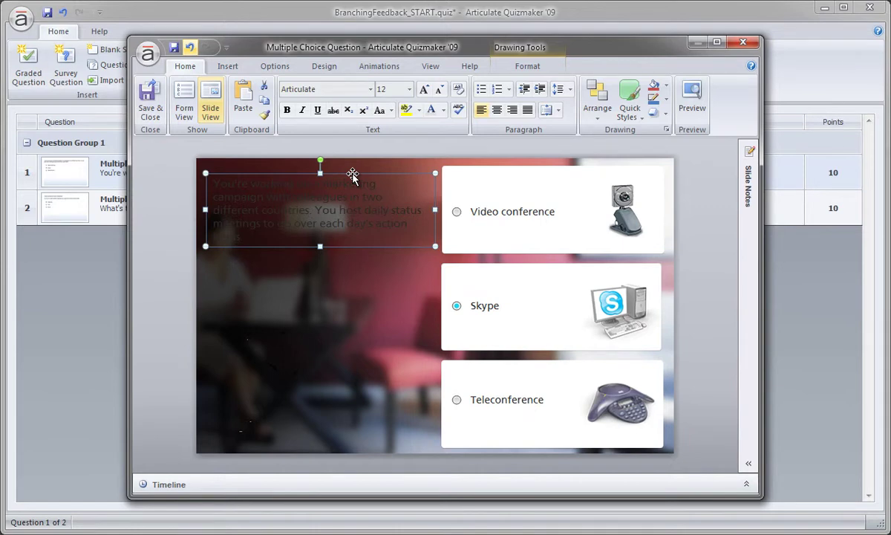
- Make the scenario text white Articulate Extrabold, set to 16 pt then grown to 20 pt
click(444, 111)
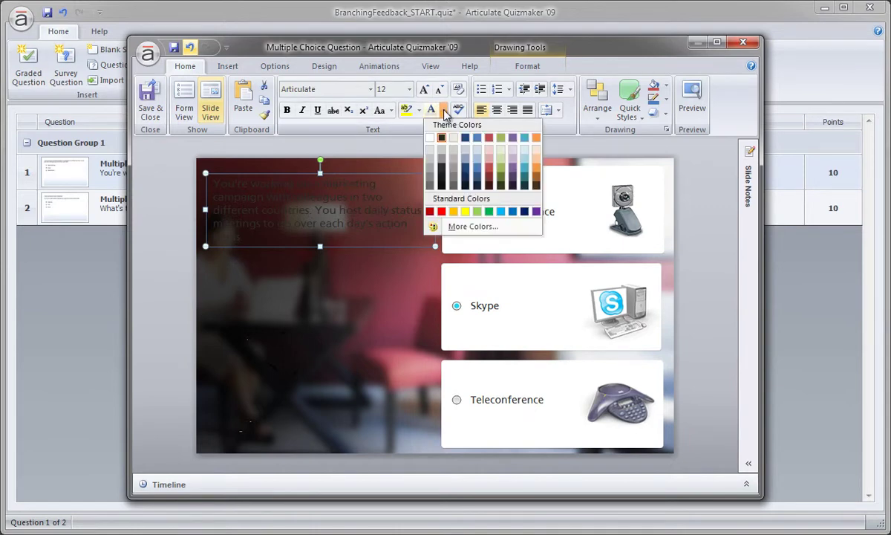
click(429, 139)
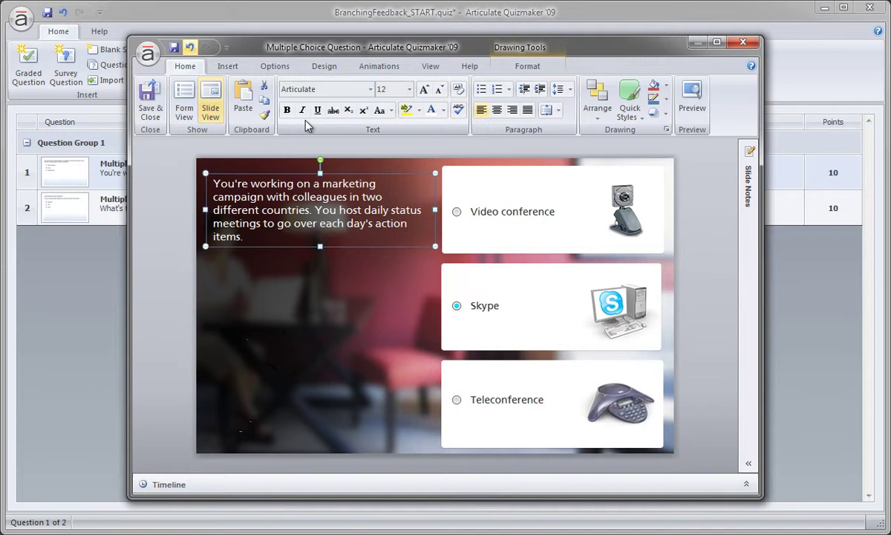
click(409, 89)
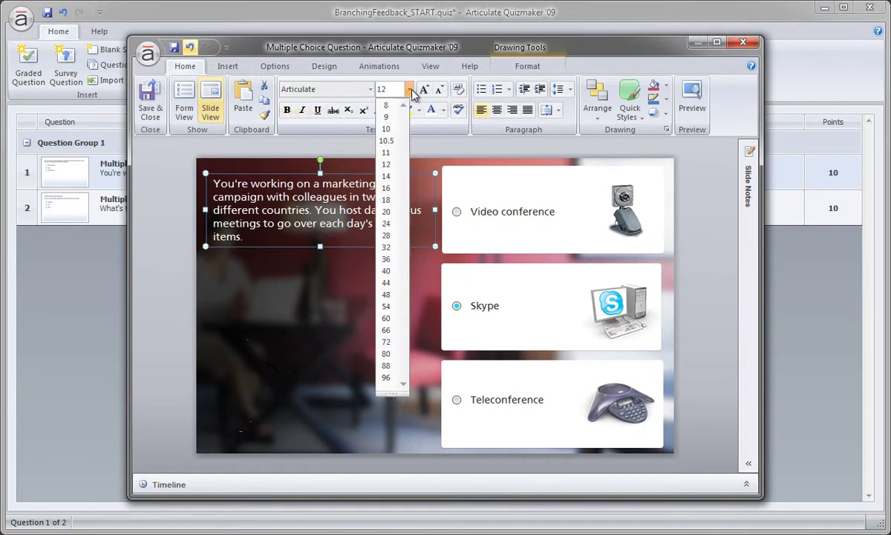
click(387, 188)
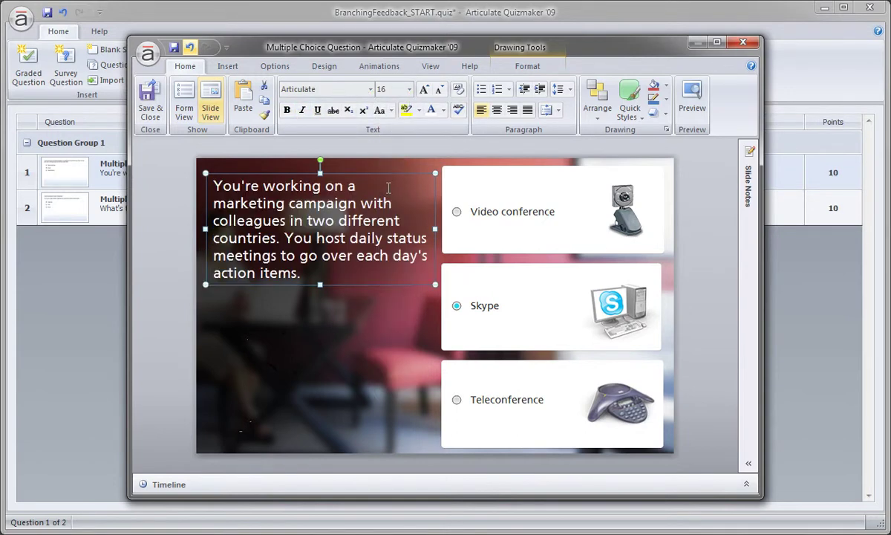
click(370, 89)
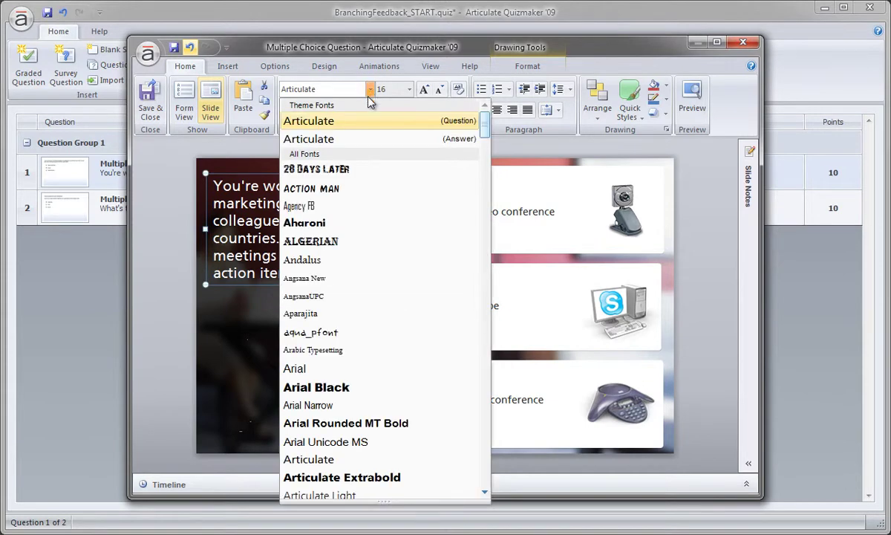
click(349, 470)
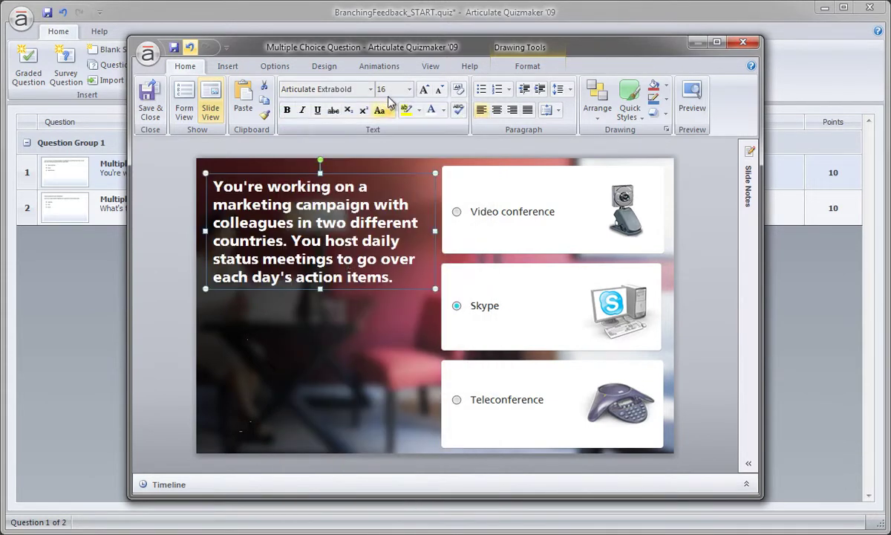
click(424, 89)
click(424, 89)
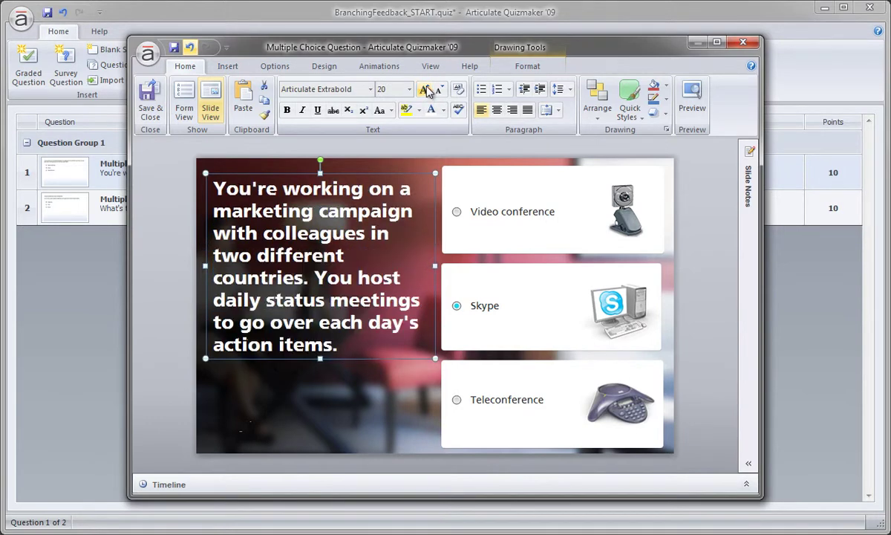
click(298, 262)
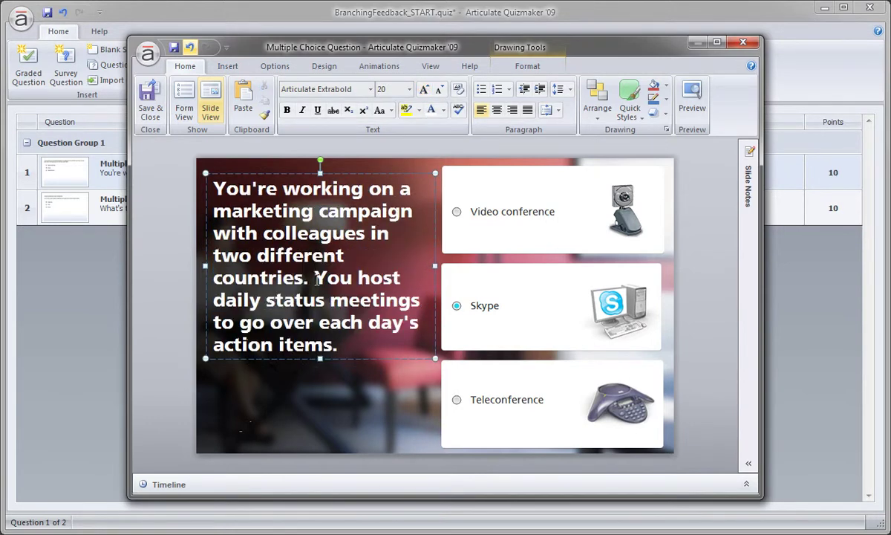
- Break the scenario text after its first sentence into two paragraphs and shrink it to 18 pt
key(Return)
key(Return)
click(174, 287)
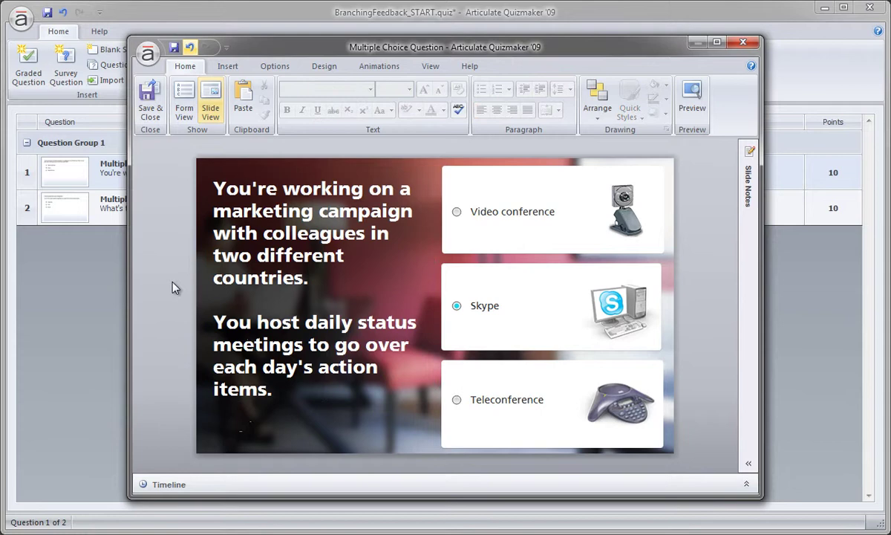
click(238, 231)
click(273, 171)
click(283, 174)
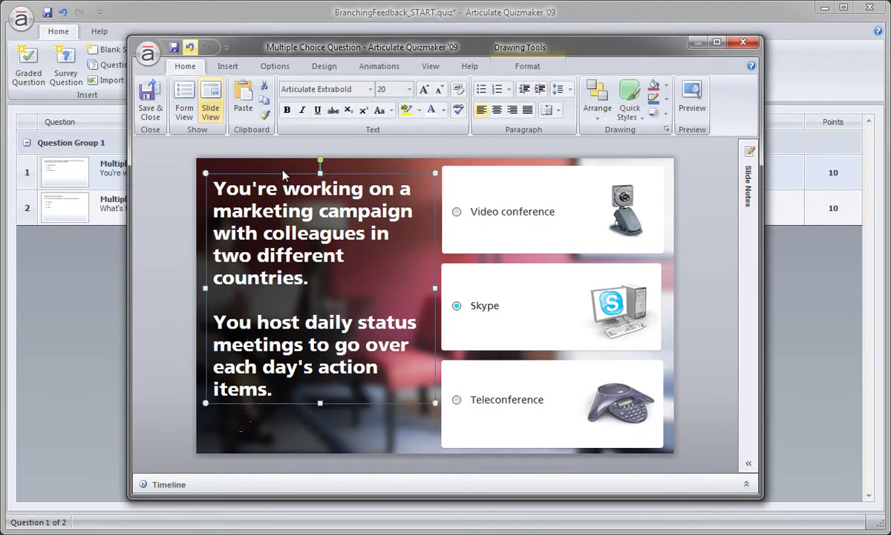
click(439, 89)
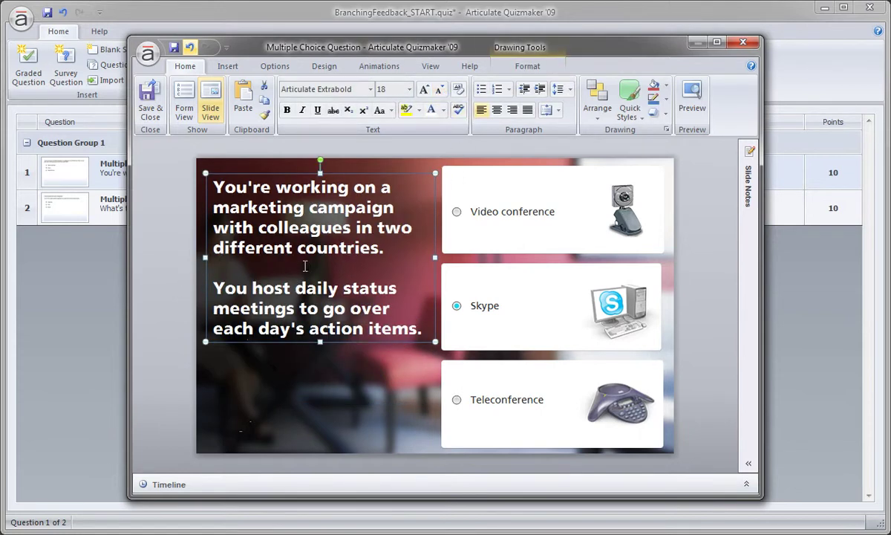